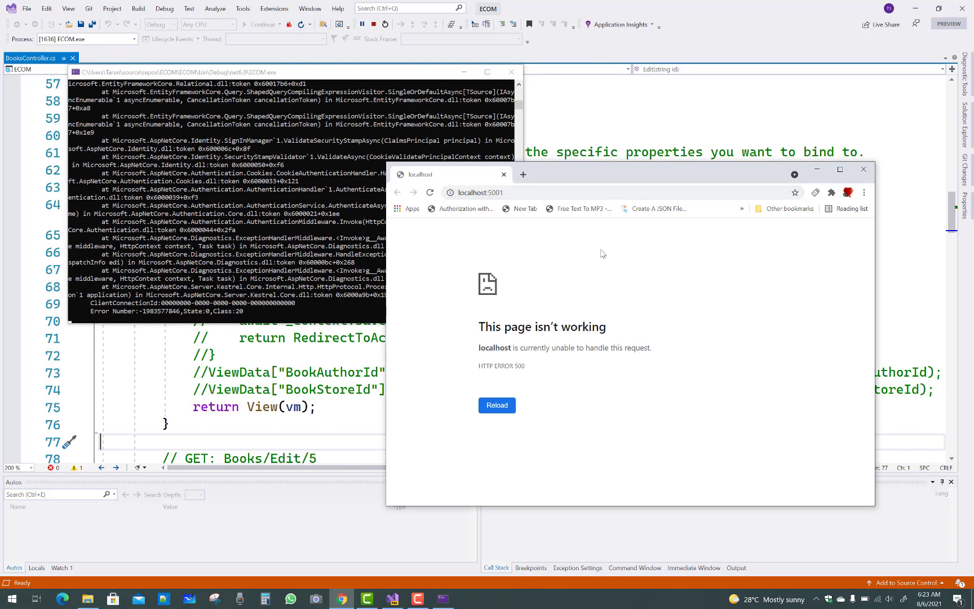
# Step: Review the console's LocalDB connection failure during seeding, then return to BooksController's Create action
pyautogui.click(817, 170)
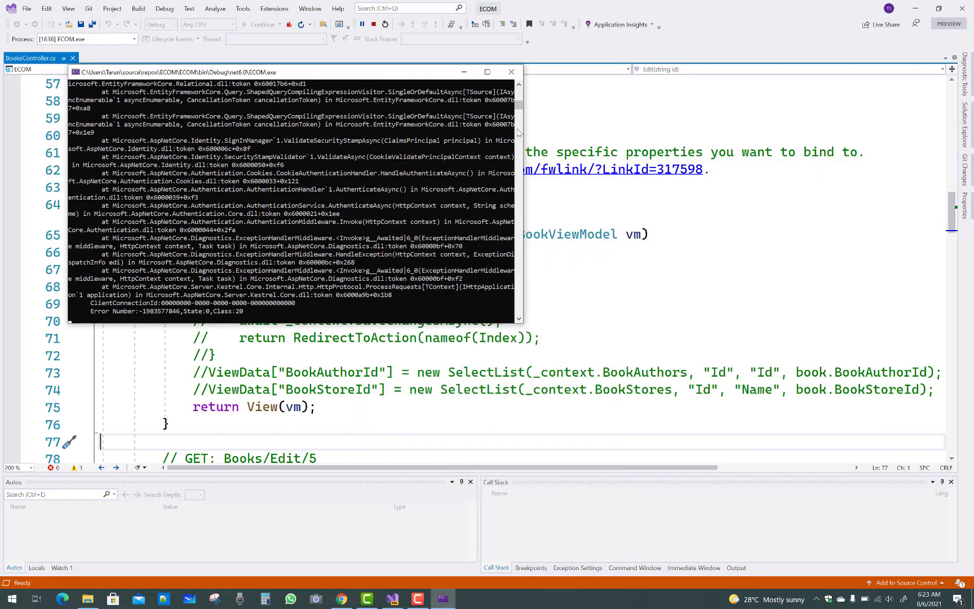
pyautogui.rightClick(520, 107)
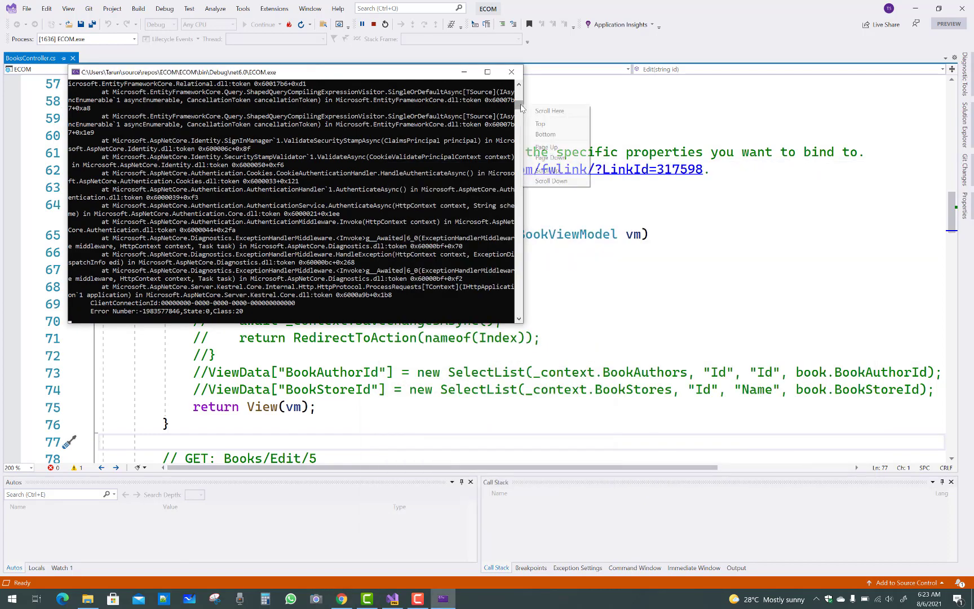
pyautogui.click(520, 107)
pyautogui.moveTo(520, 107); pyautogui.dragTo(519, 86)
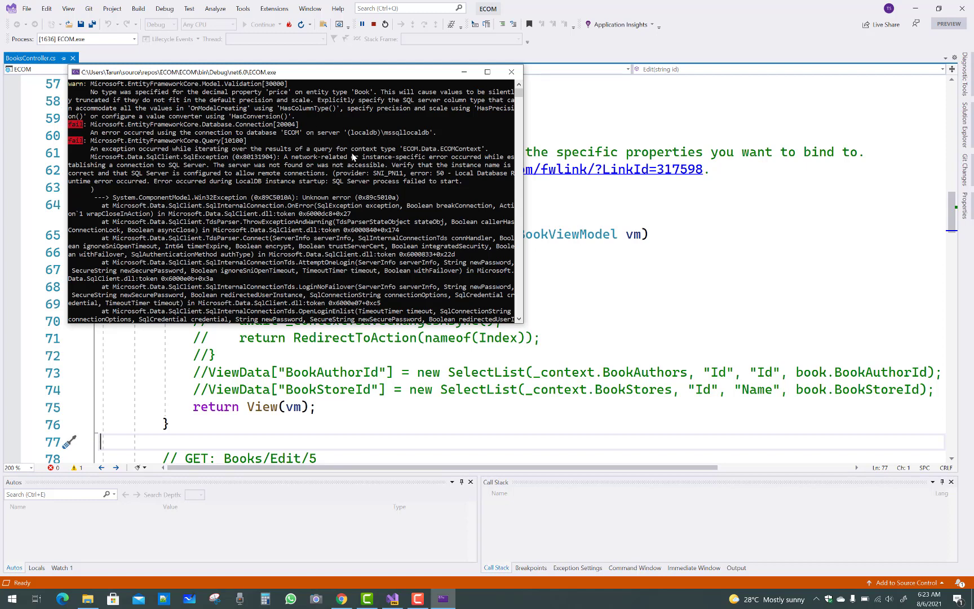
pyautogui.scroll(-5, 351, 153)
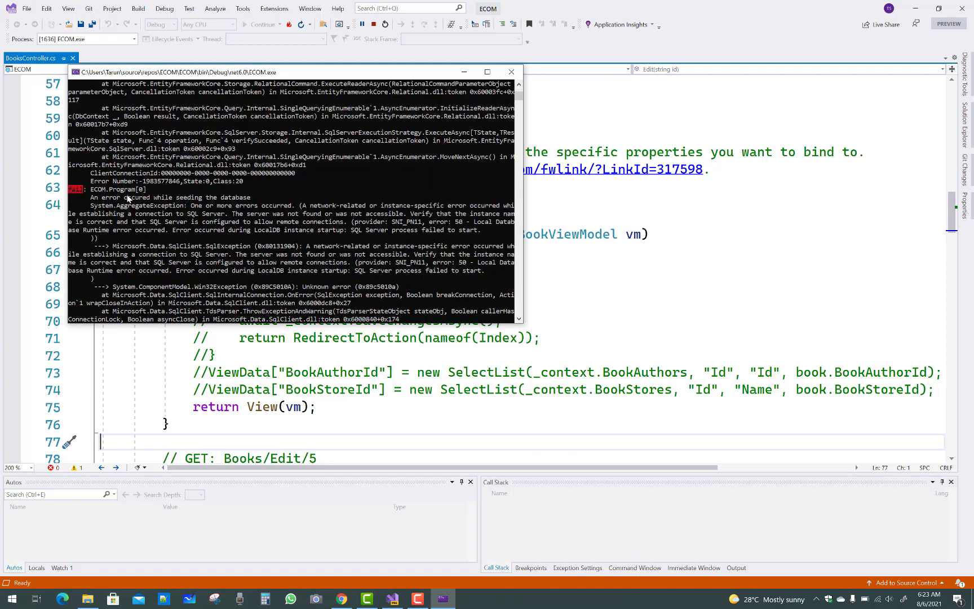
pyautogui.scroll(-3, 395, 207)
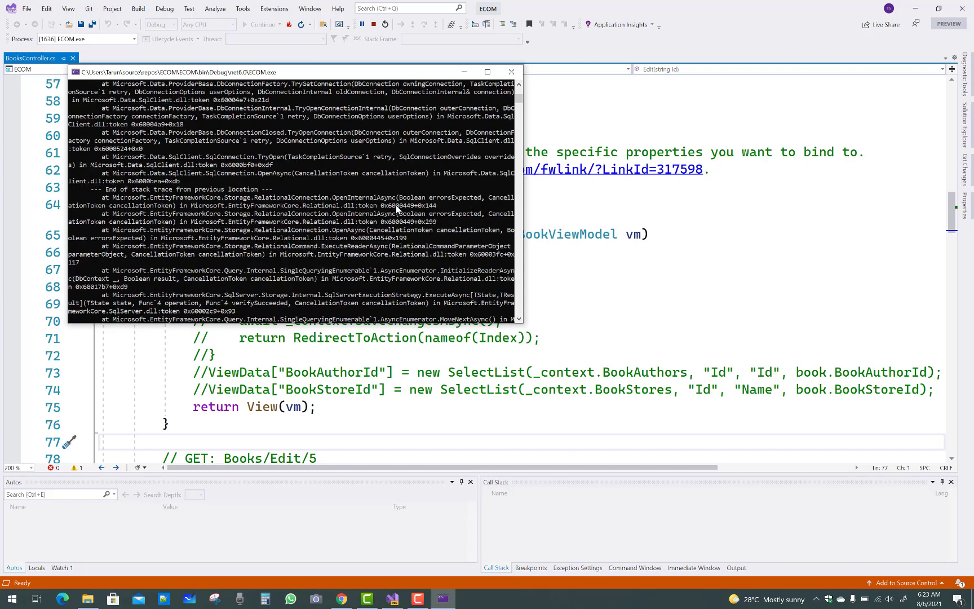
pyautogui.click(629, 263)
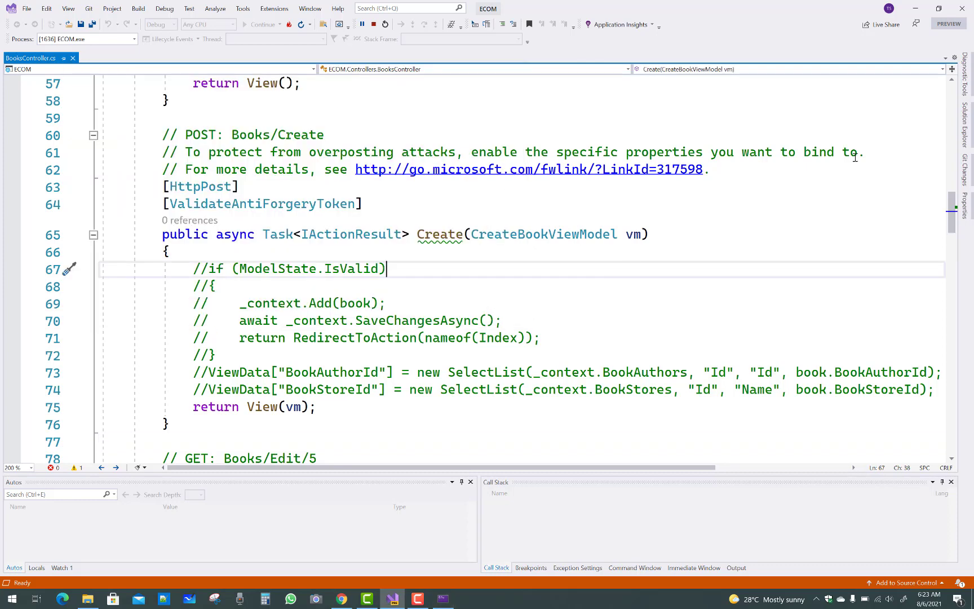
# Step: Stop the running app and open NuGet package management for the ECOM project
pyautogui.click(374, 24)
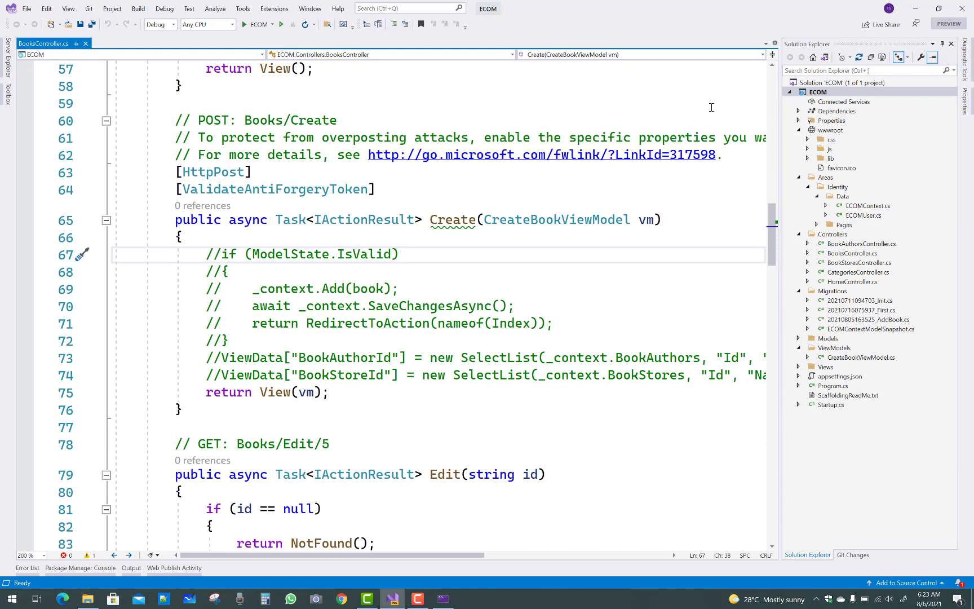
pyautogui.rightClick(818, 92)
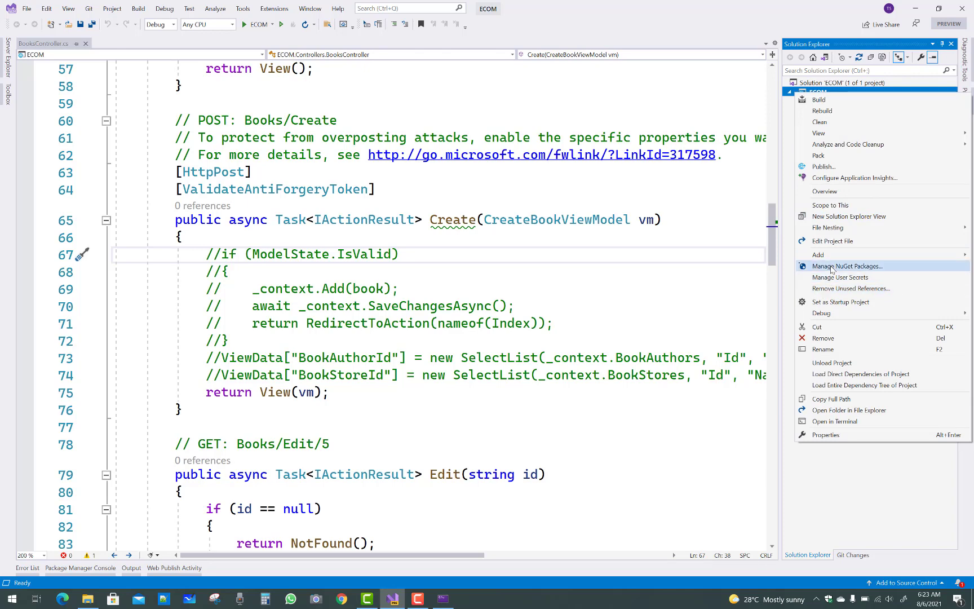
pyautogui.click(832, 268)
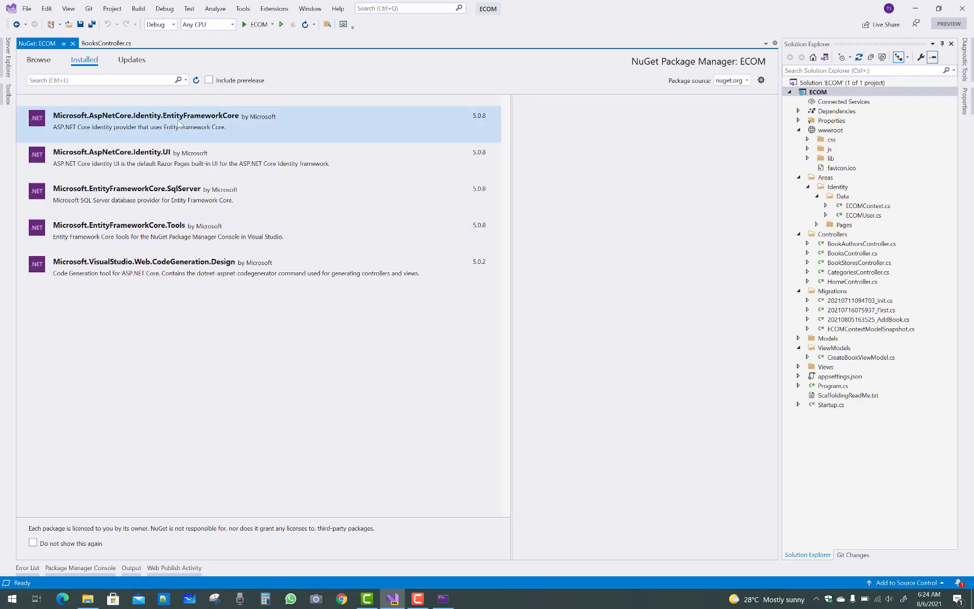
# Step: Check available versions of Identity.EntityFrameworkCore, keeping it at 5.0.8
pyautogui.click(180, 122)
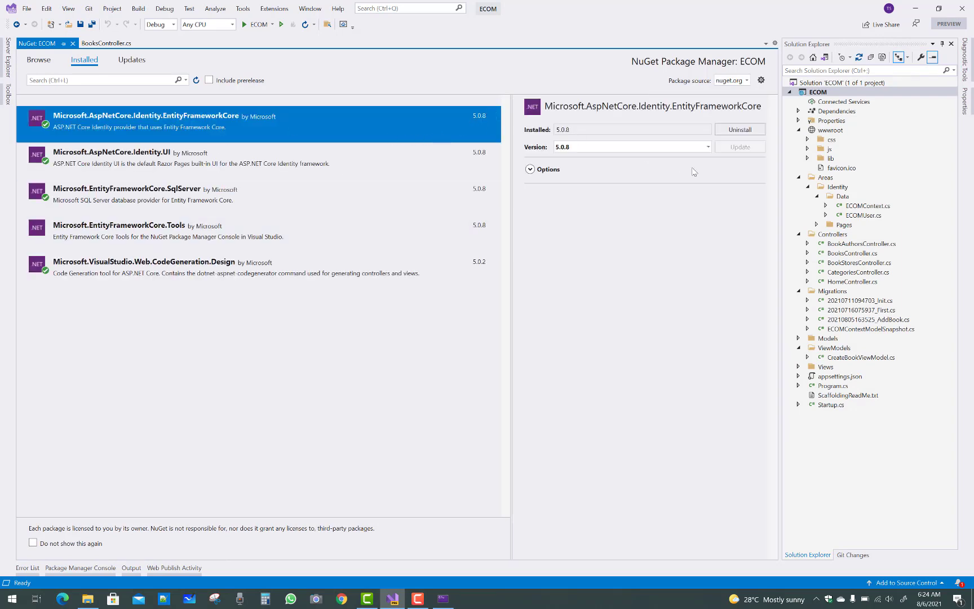
pyautogui.click(708, 147)
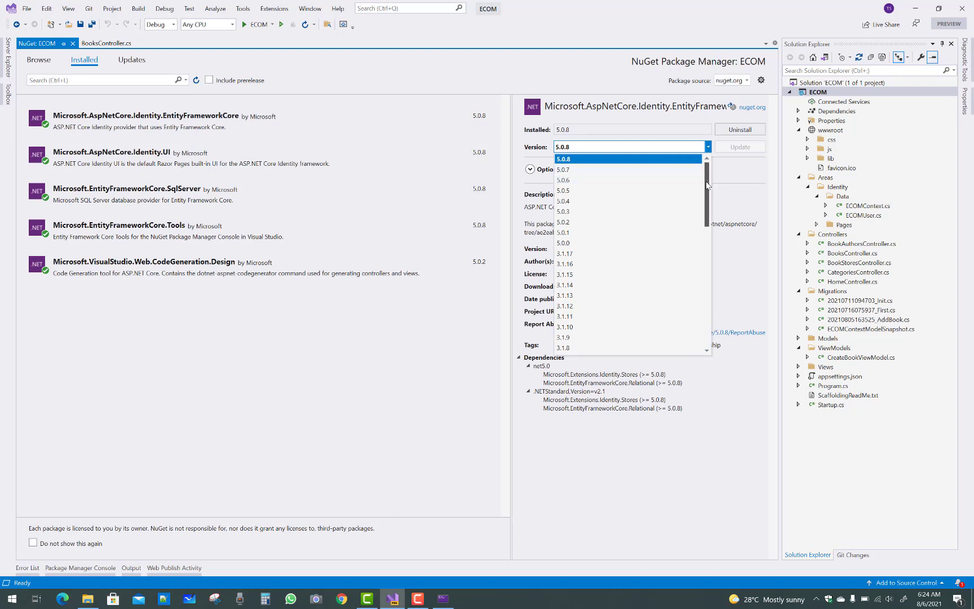
pyautogui.moveTo(708, 183); pyautogui.dragTo(700, 123)
pyautogui.click(580, 159)
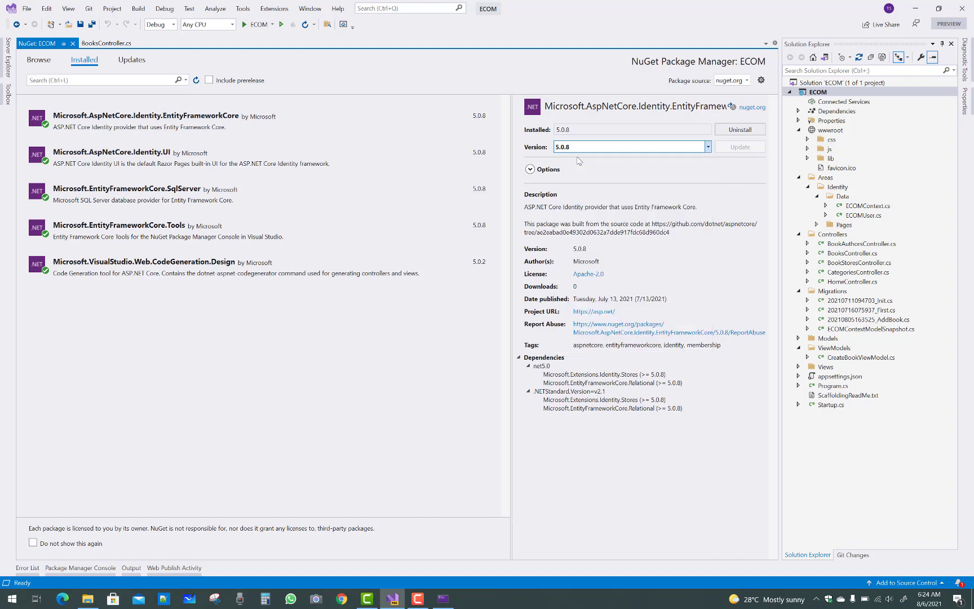
pyautogui.click(708, 147)
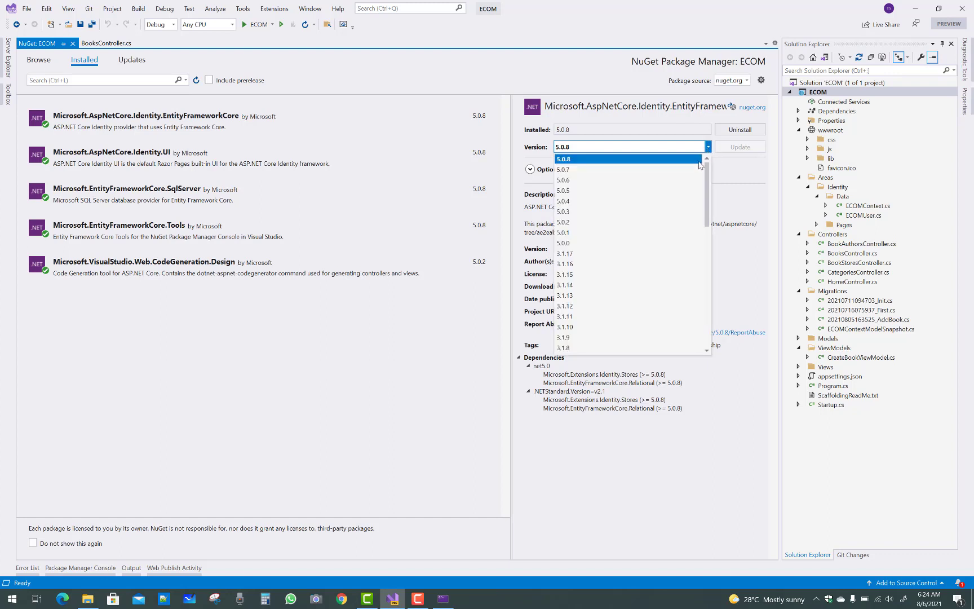
pyautogui.click(141, 62)
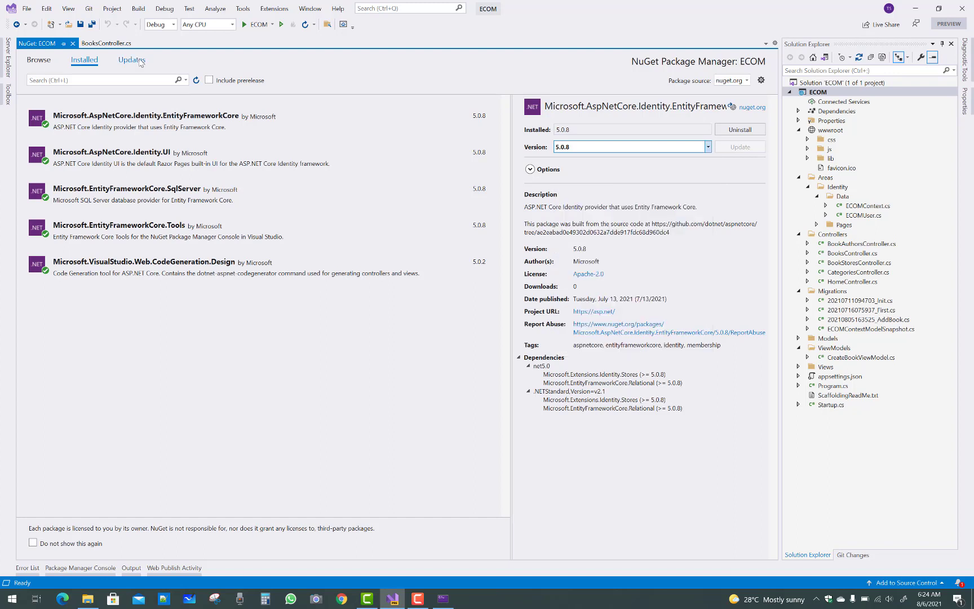
# Step: Update all five ECOM packages, including prerelease versions, to their 6.0.0 previews
pyautogui.click(141, 62)
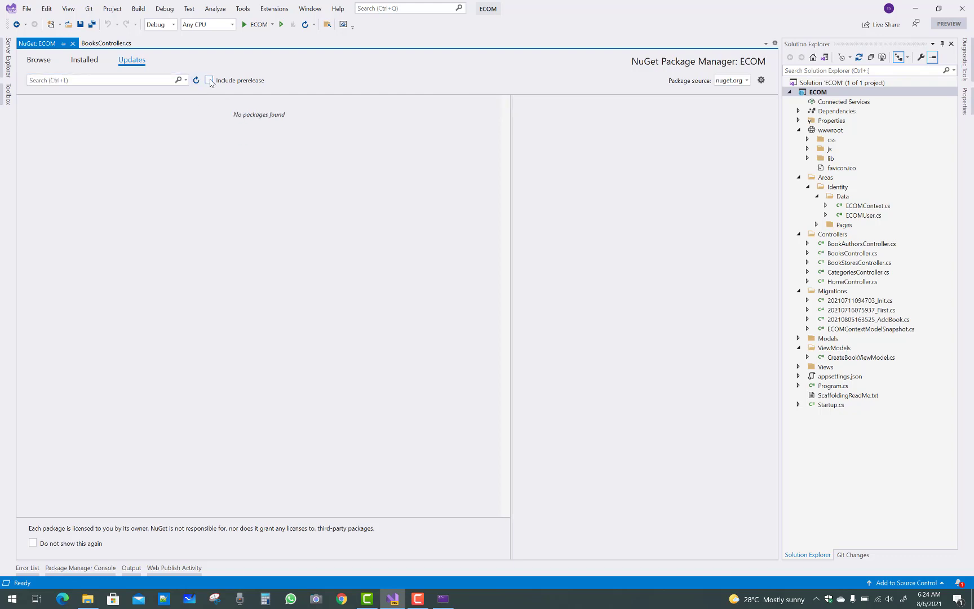
pyautogui.click(210, 81)
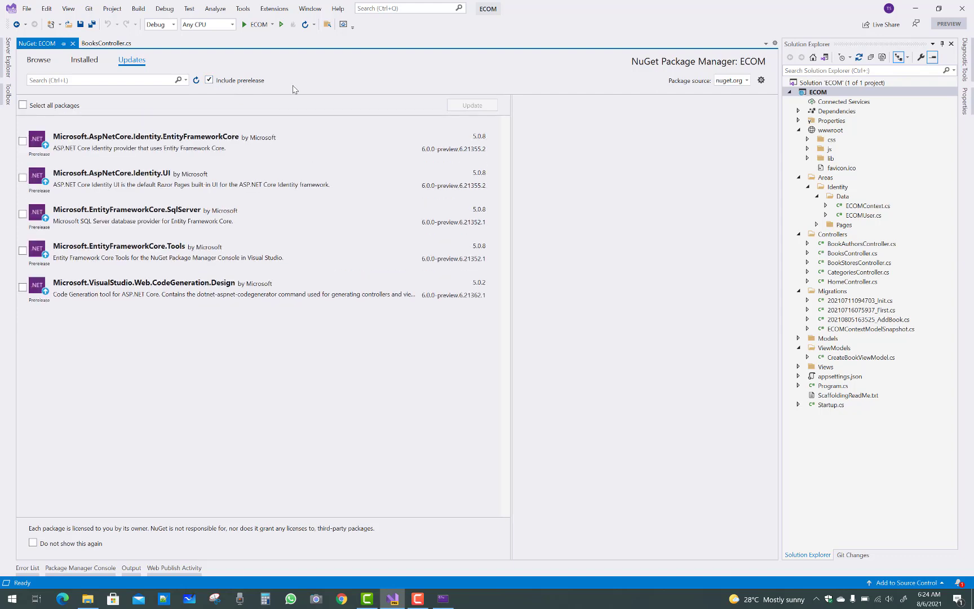
pyautogui.click(22, 105)
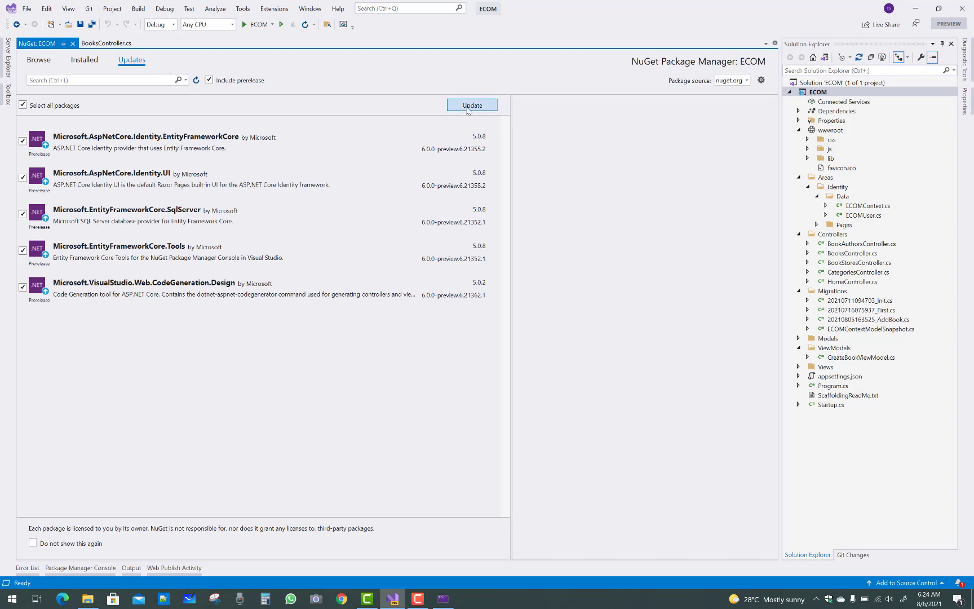
pyautogui.click(467, 108)
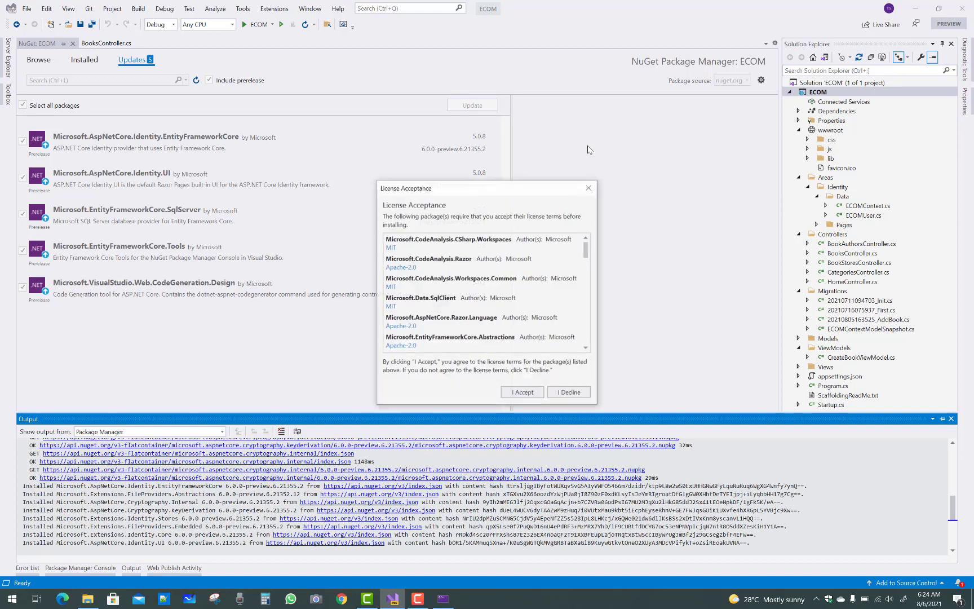
# Step: Accept the licenses, confirm the 6.0.0 preview versions, close NuGet and BooksController.cs, and save all
pyautogui.click(523, 393)
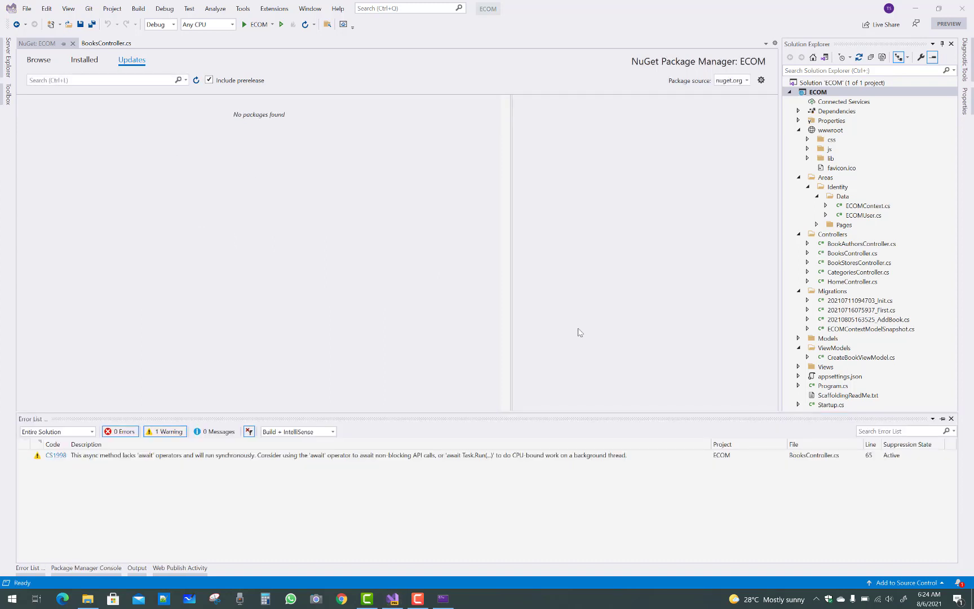
pyautogui.click(85, 60)
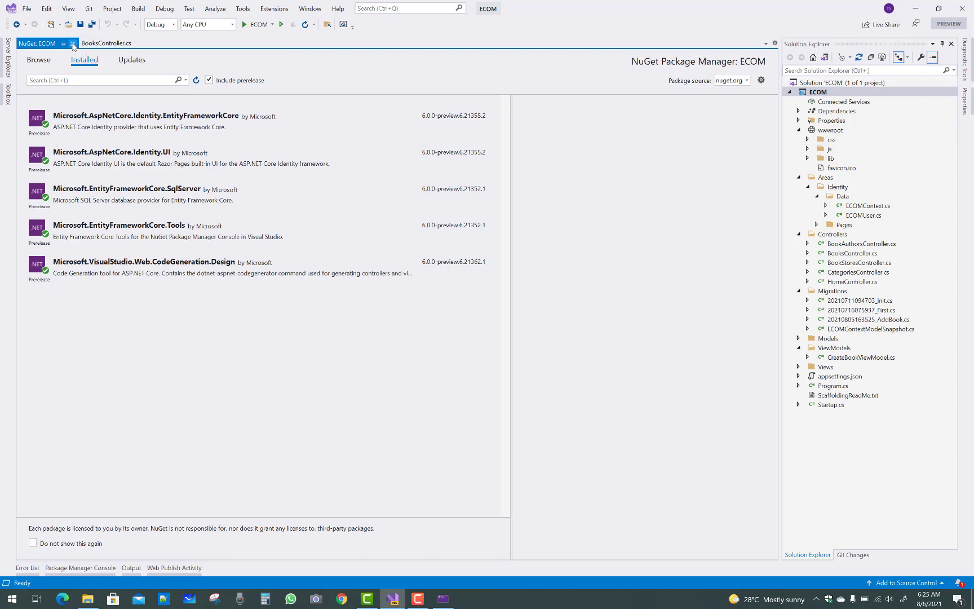
pyautogui.click(72, 43)
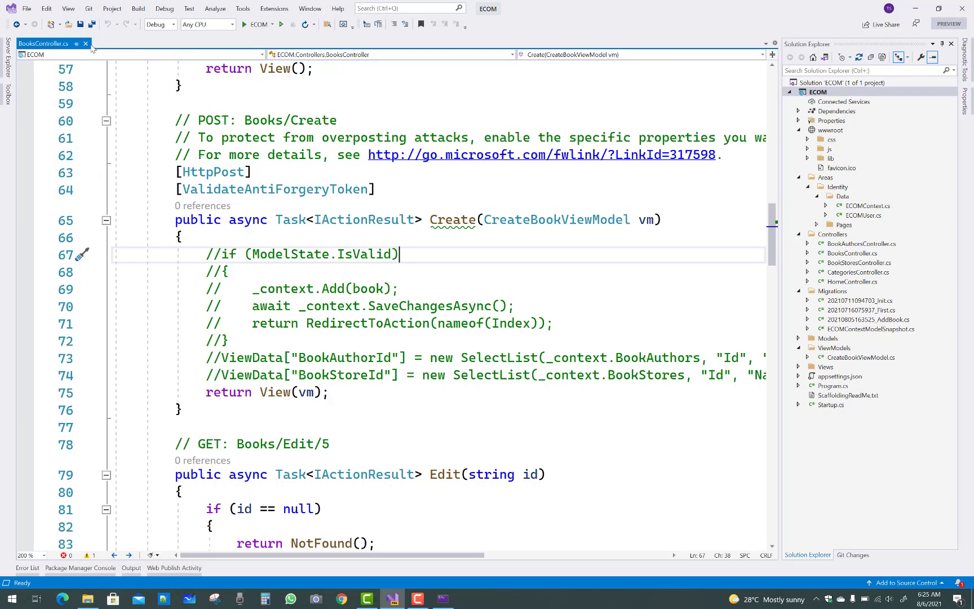
pyautogui.click(86, 44)
pyautogui.click(82, 24)
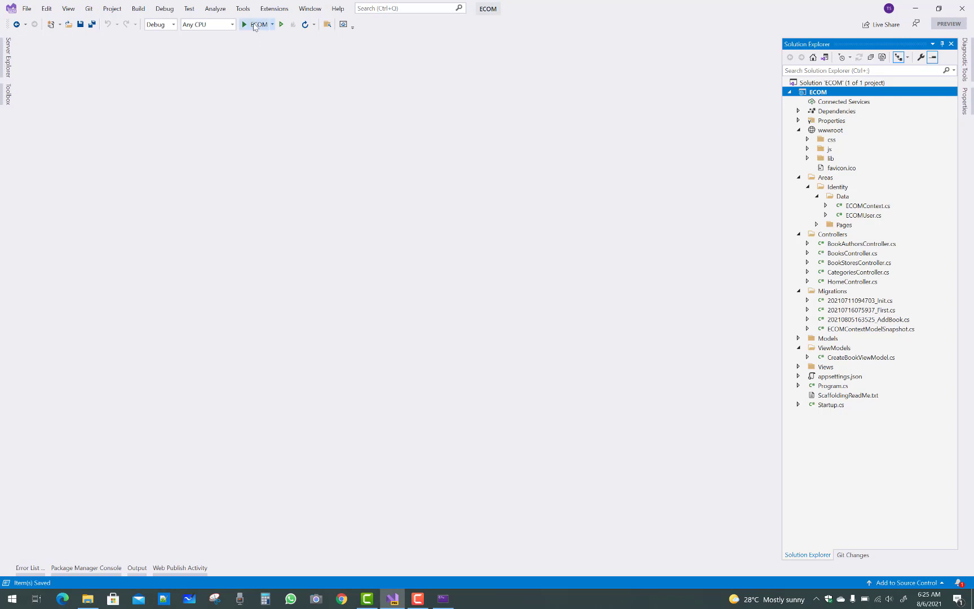
# Step: Build and run ECOM, then maximize Chrome showing the Welcome page
pyautogui.click(256, 24)
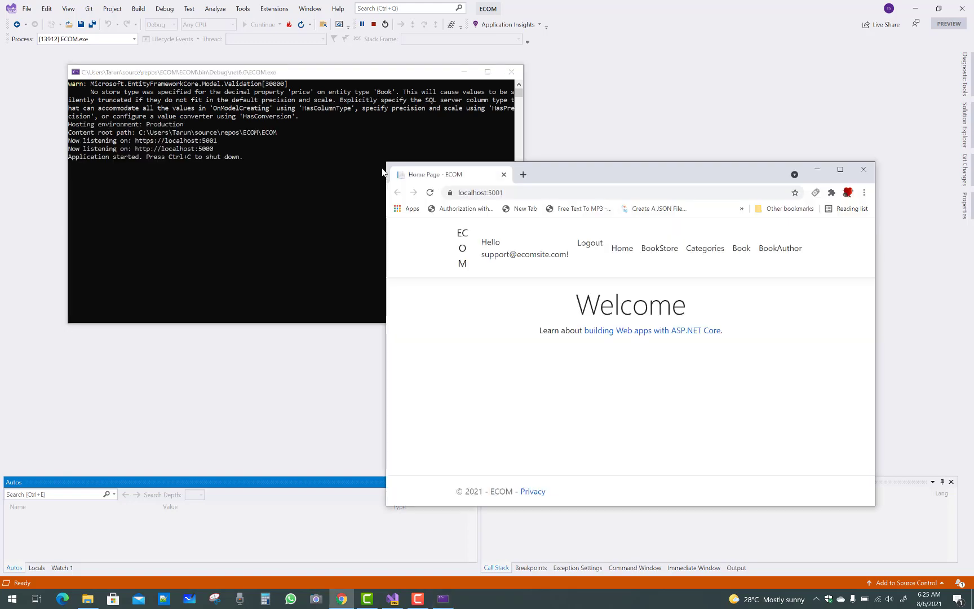
pyautogui.click(840, 169)
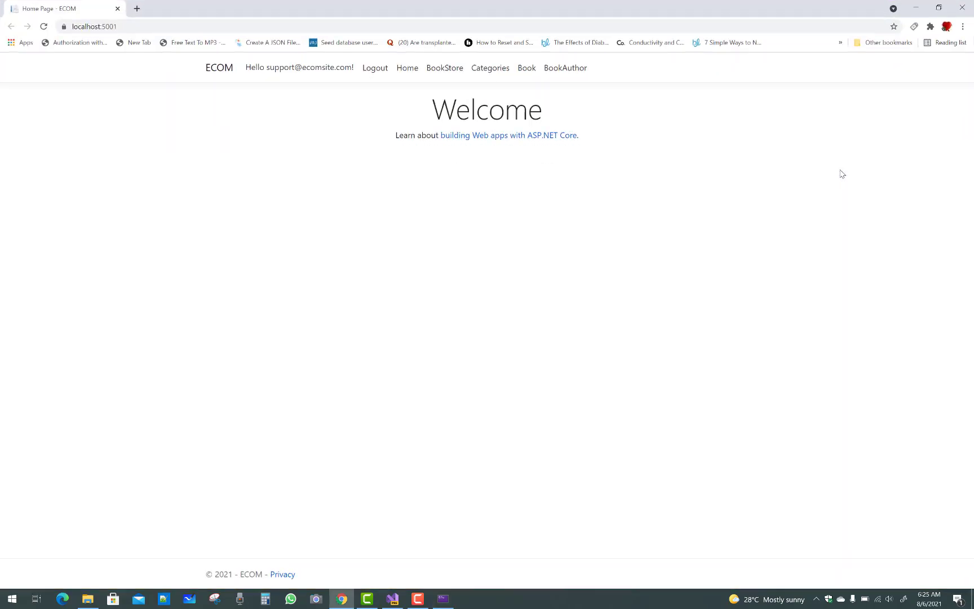